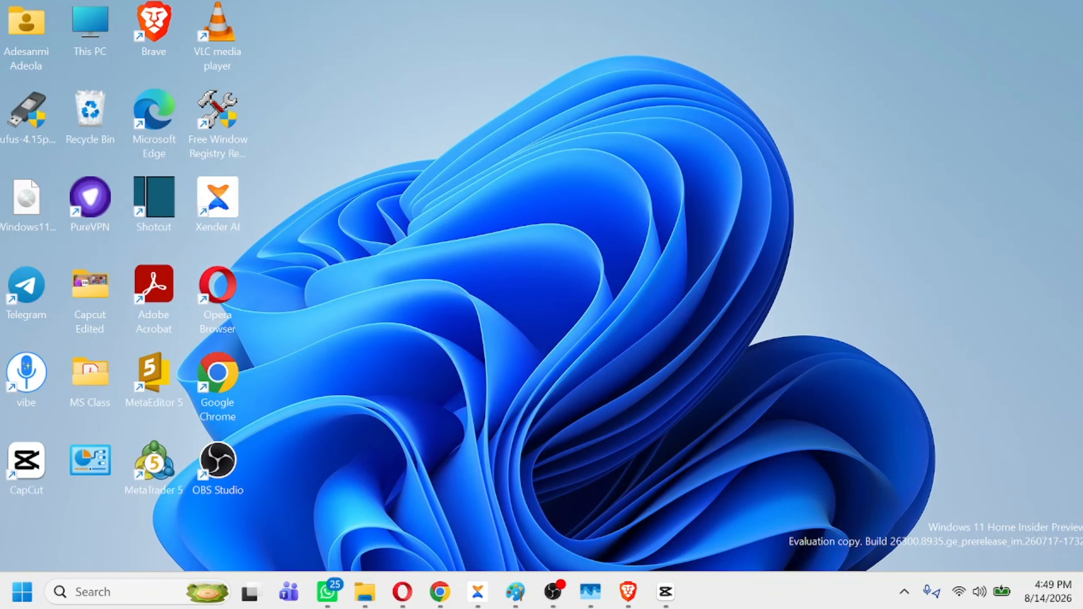
Open File Explorer, view the drives listed under This PC, and close the window
{"action": "left_click", "coordinate": [115, 594]}
{"action": "type", "text": "f"}
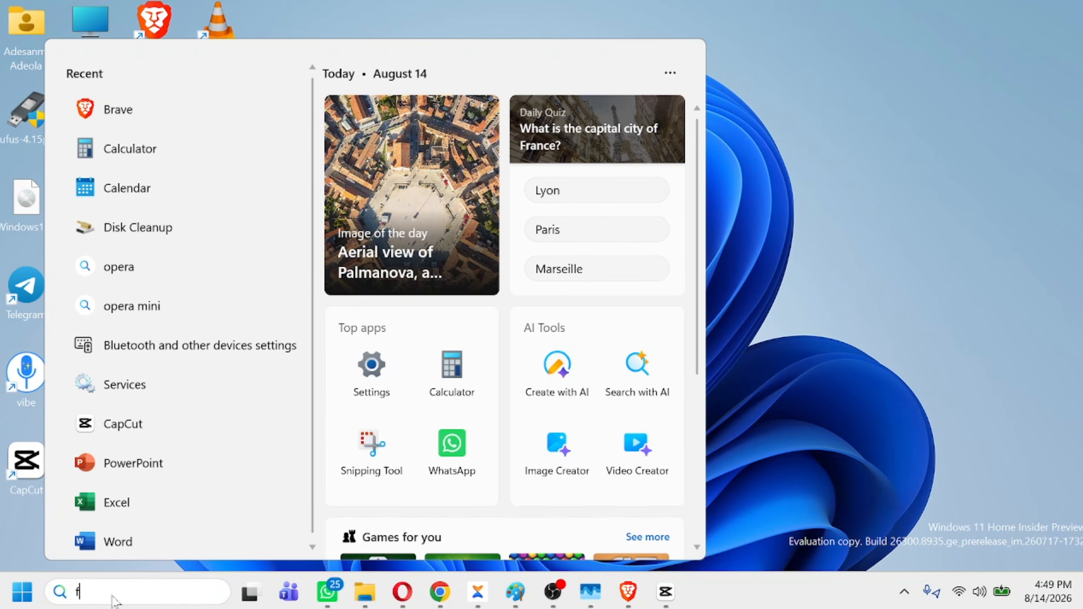
{"action": "type", "text": "ile ex"}
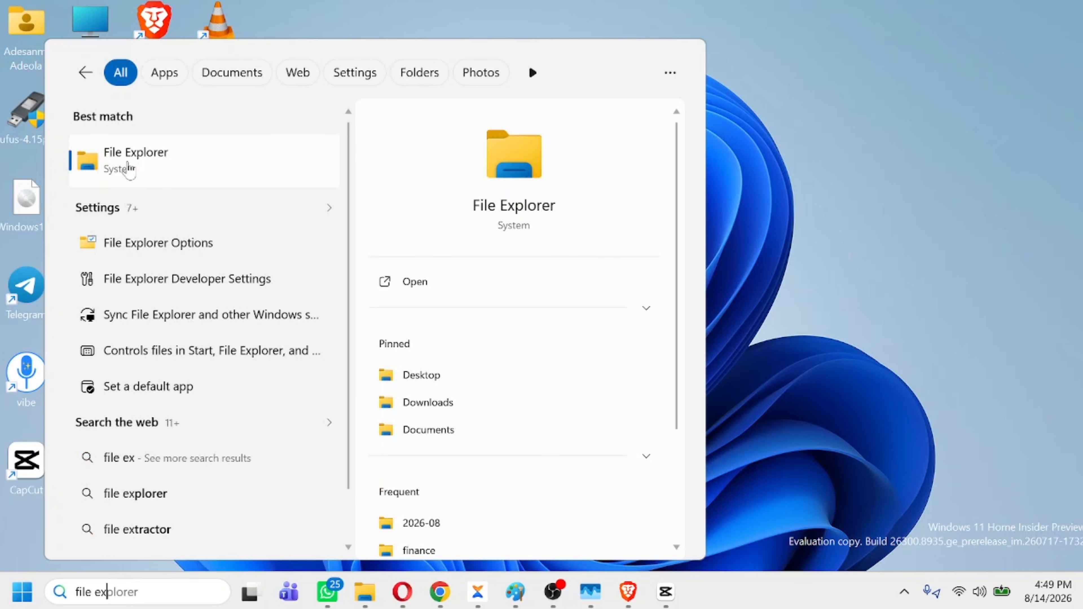
{"action": "left_click", "coordinate": [128, 162]}
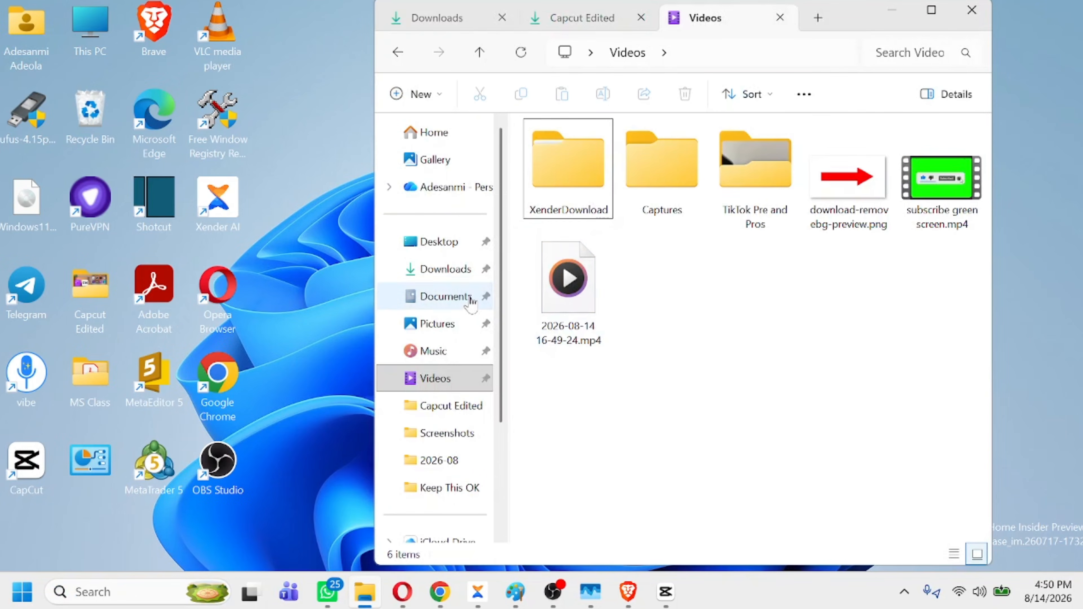
{"action": "left_click", "coordinate": [931, 10]}
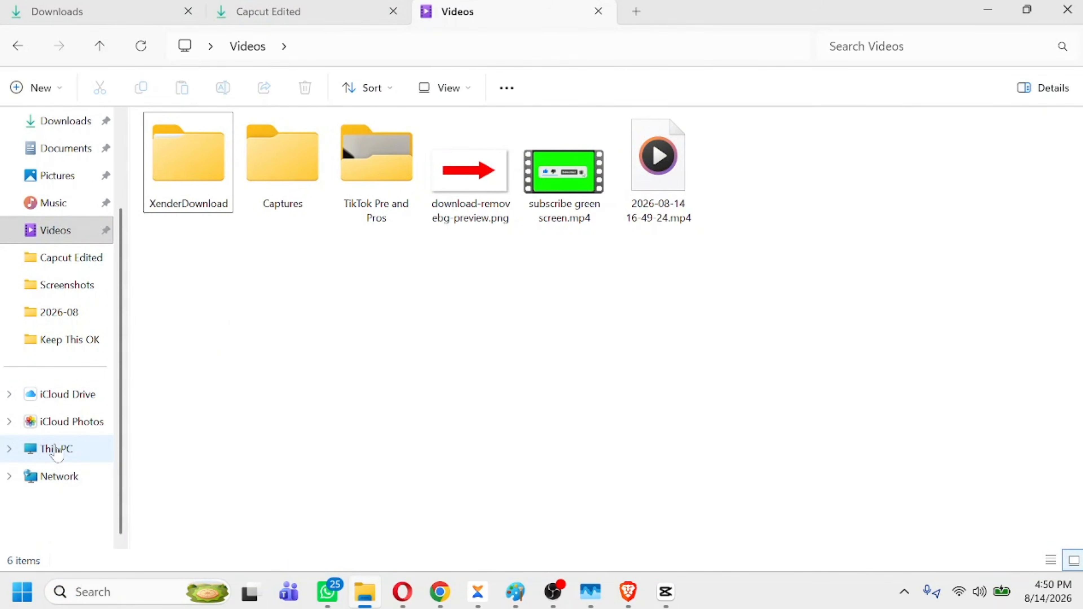
{"action": "left_click", "coordinate": [56, 451]}
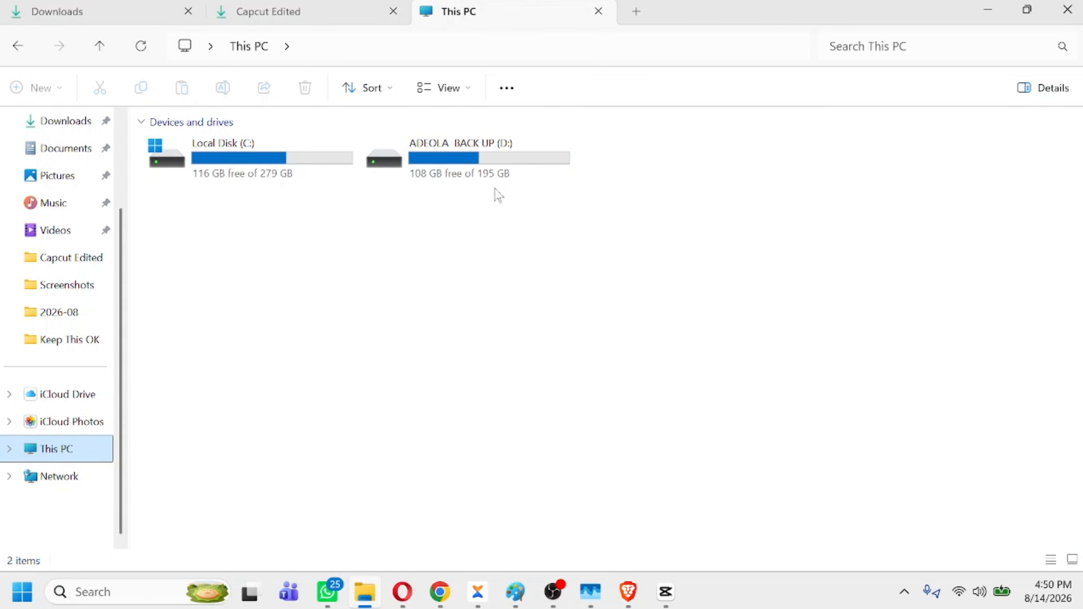
{"action": "left_click", "coordinate": [1073, 12]}
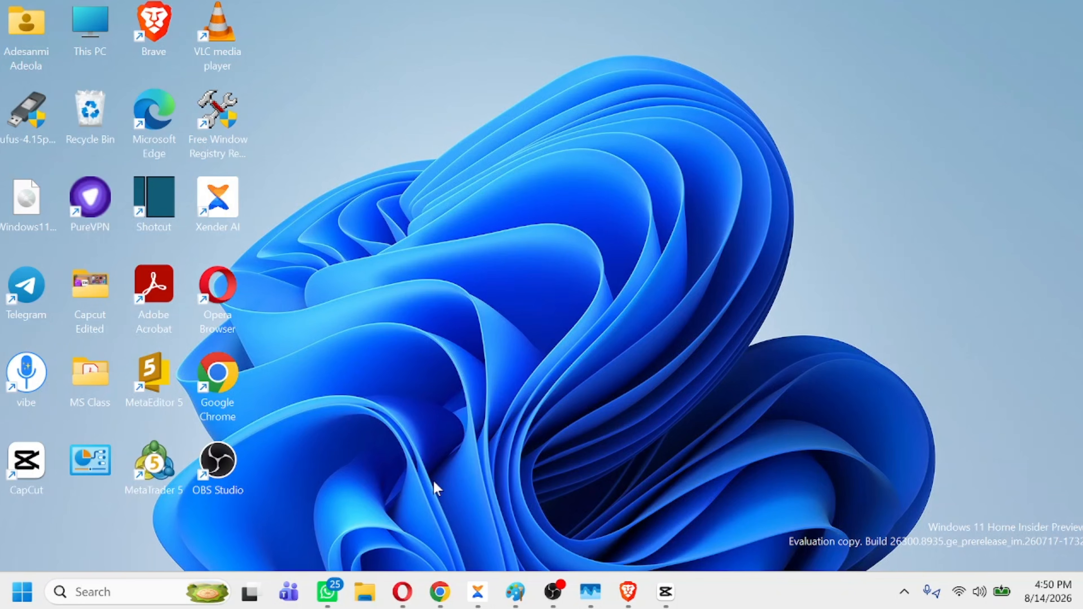
{"action": "key", "text": "super+r"}
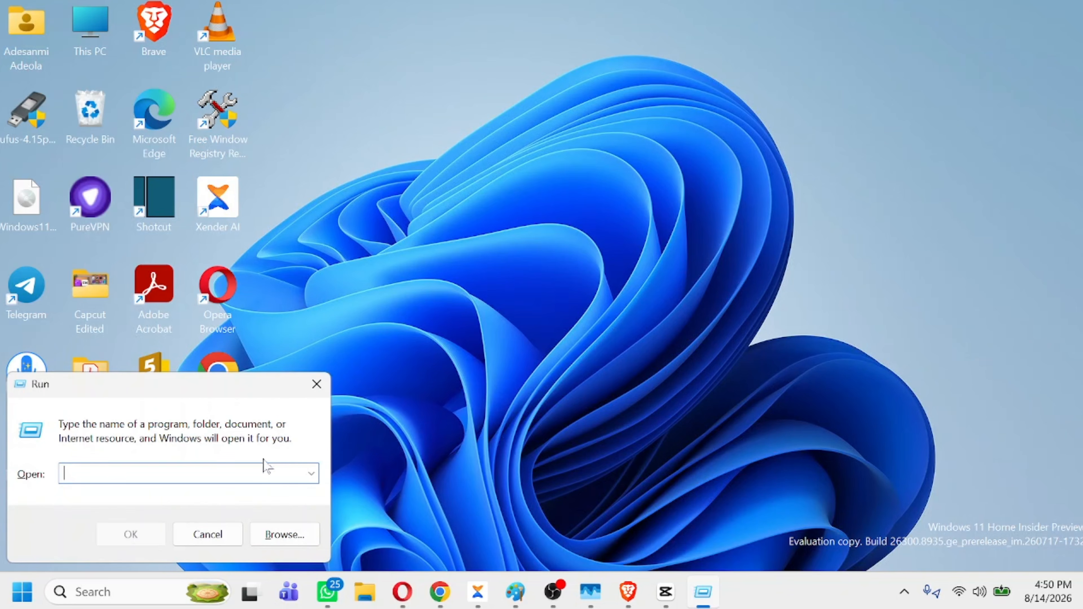
{"action": "left_click_drag", "start_coordinate": [279, 388], "coordinate": [469, 307]}
{"action": "left_click", "coordinate": [507, 301]}
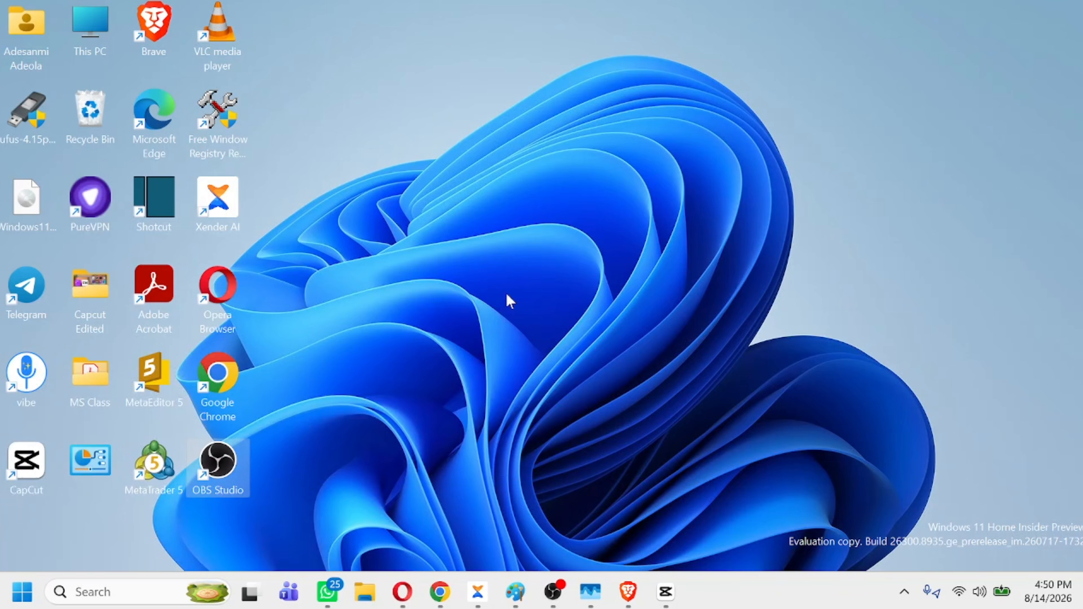
Launch Disk Management by running diskmgmt.msc and maximize its window
{"action": "right_click", "coordinate": [22, 594]}
{"action": "left_click", "coordinate": [29, 489]}
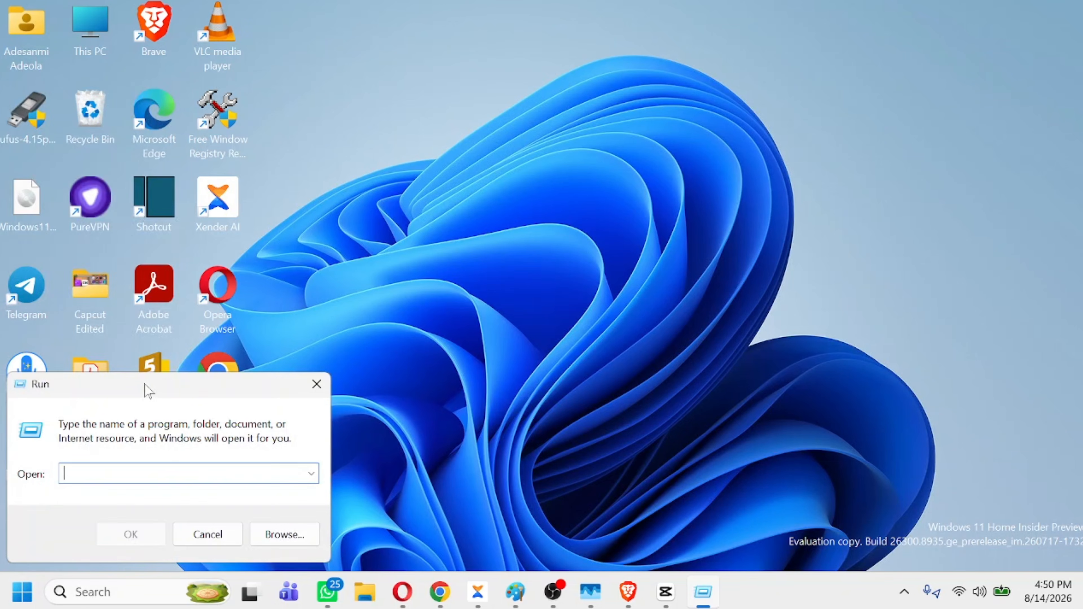
{"action": "left_click_drag", "start_coordinate": [143, 387], "coordinate": [480, 245]}
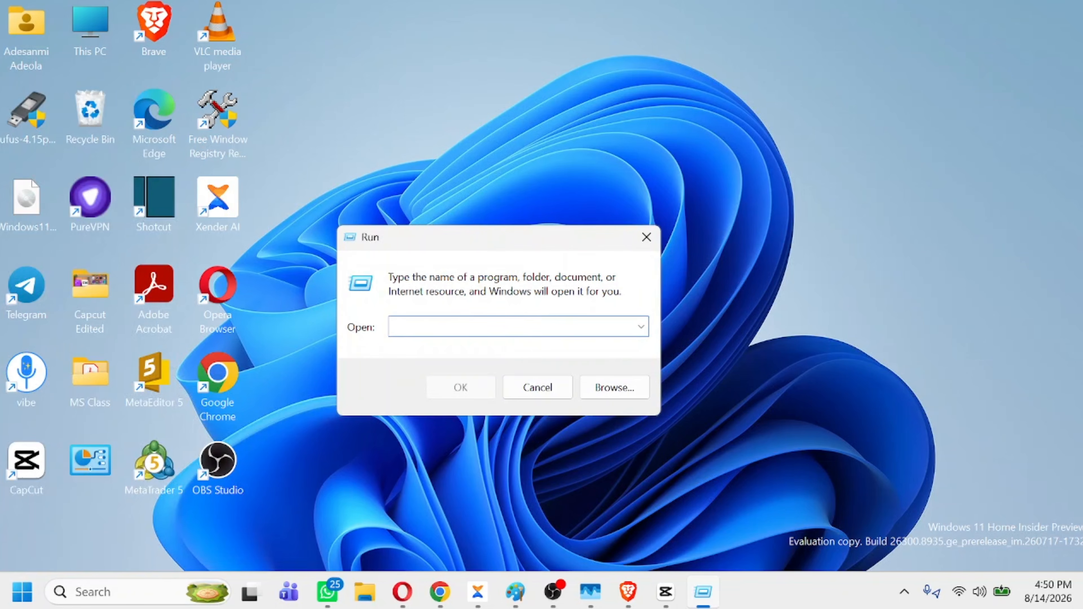
{"action": "type", "text": "d"}
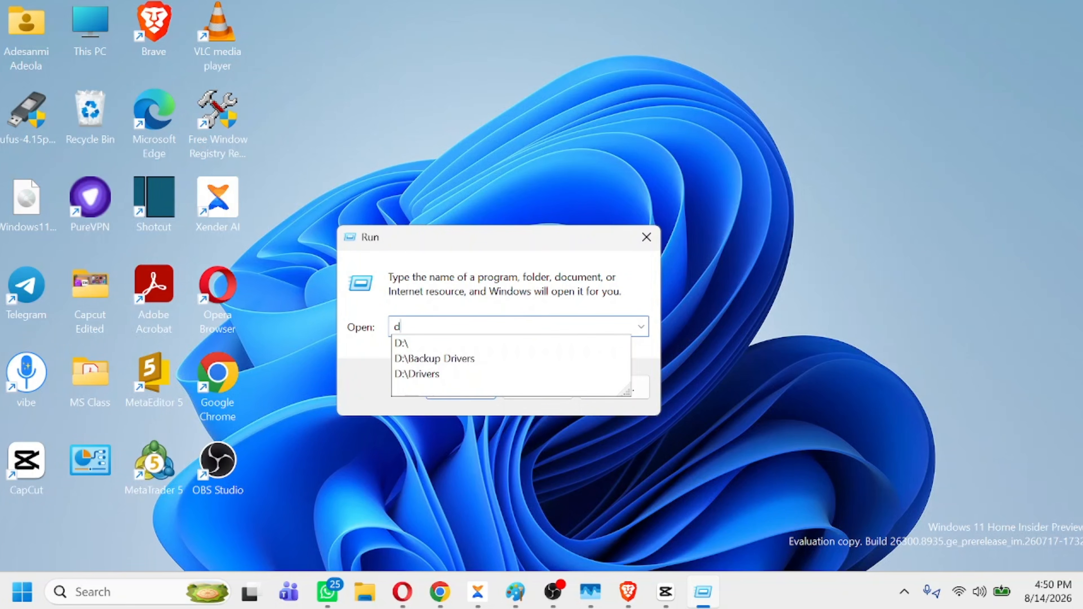
{"action": "type", "text": "iskmgmt."}
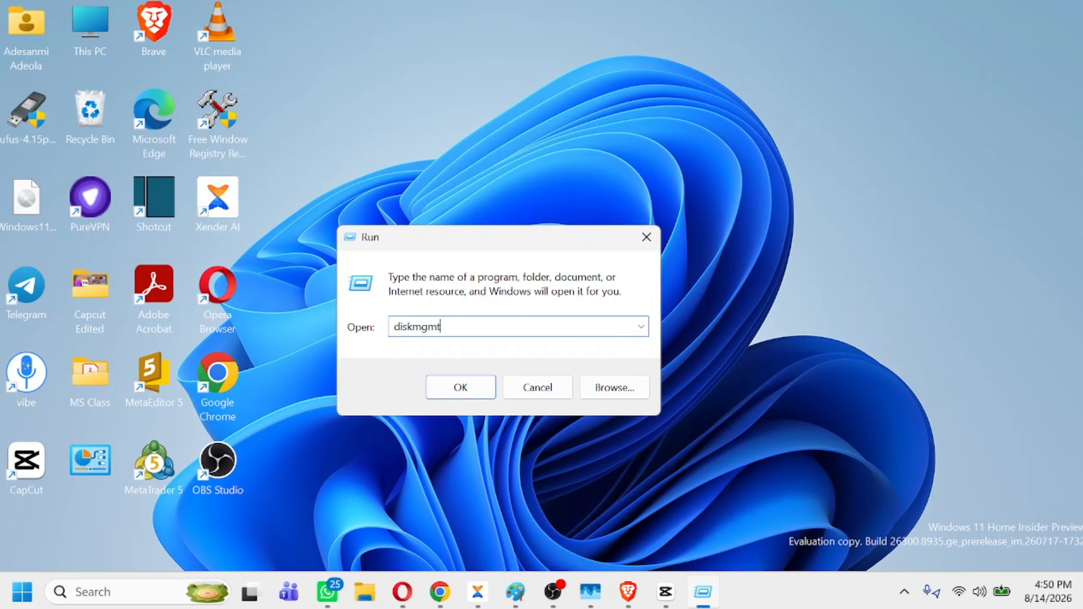
{"action": "type", "text": "msc"}
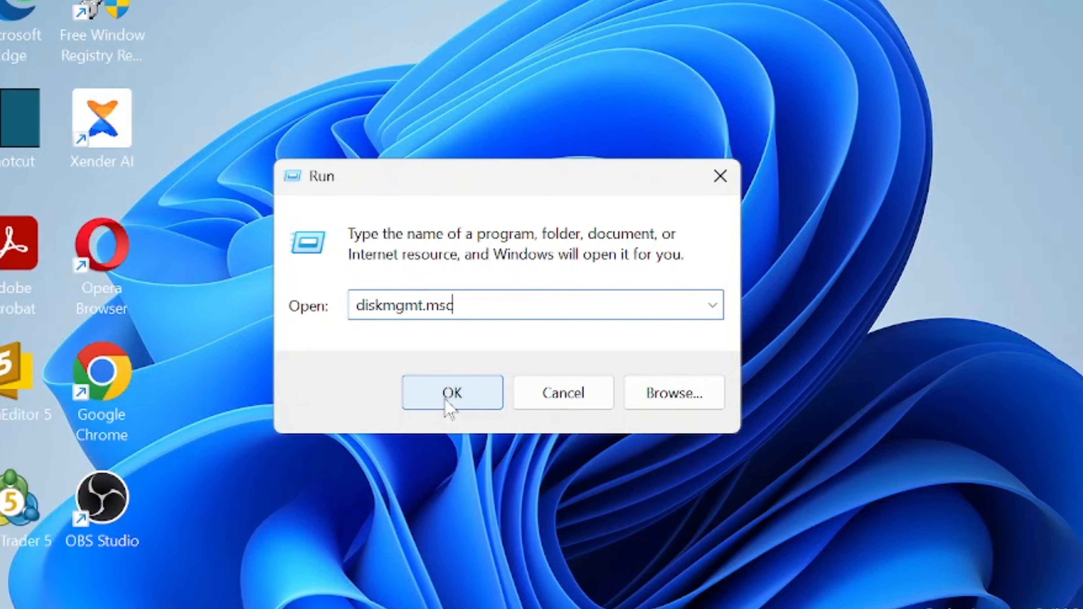
{"action": "left_click", "coordinate": [446, 405]}
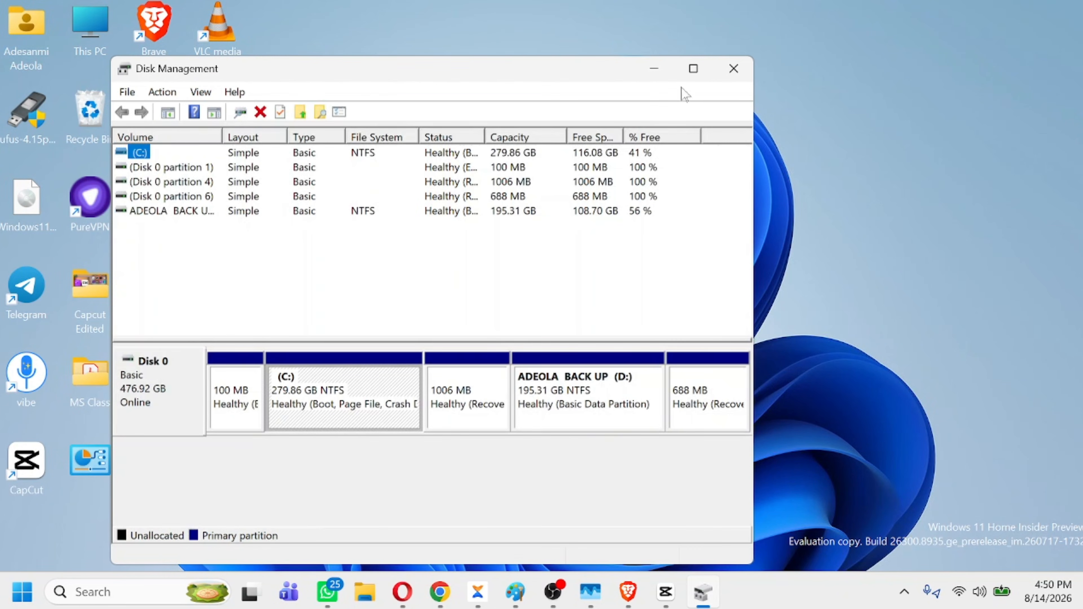
{"action": "left_click", "coordinate": [693, 69]}
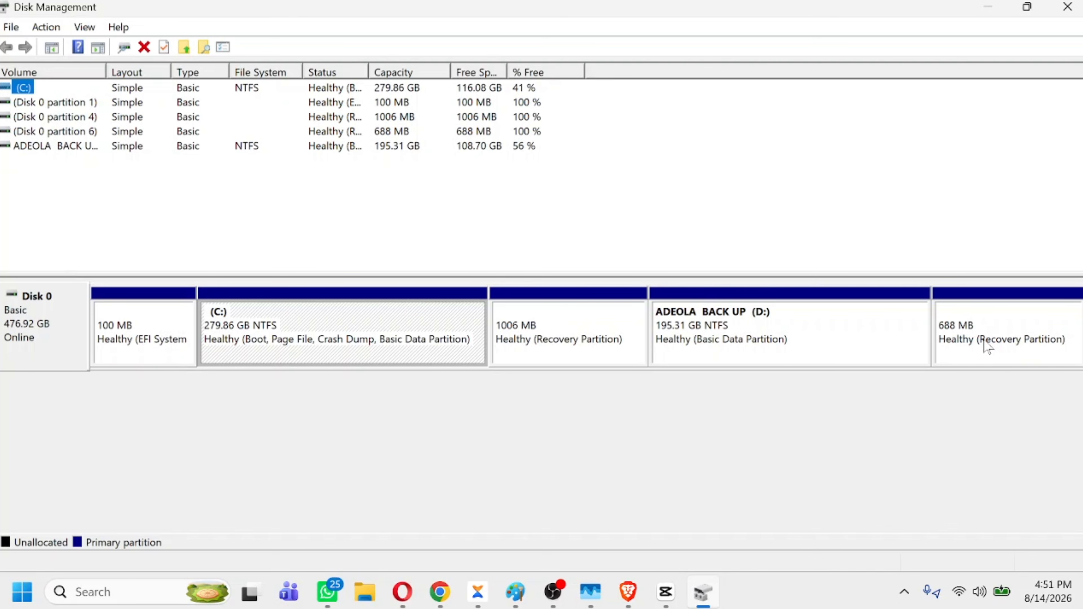
Examine the partitions on Disk 0, including the EFI, recovery, C: and D: partitions
{"action": "left_click", "coordinate": [150, 345]}
{"action": "left_click", "coordinate": [351, 364]}
{"action": "left_click", "coordinate": [551, 346]}
{"action": "left_click", "coordinate": [759, 339]}
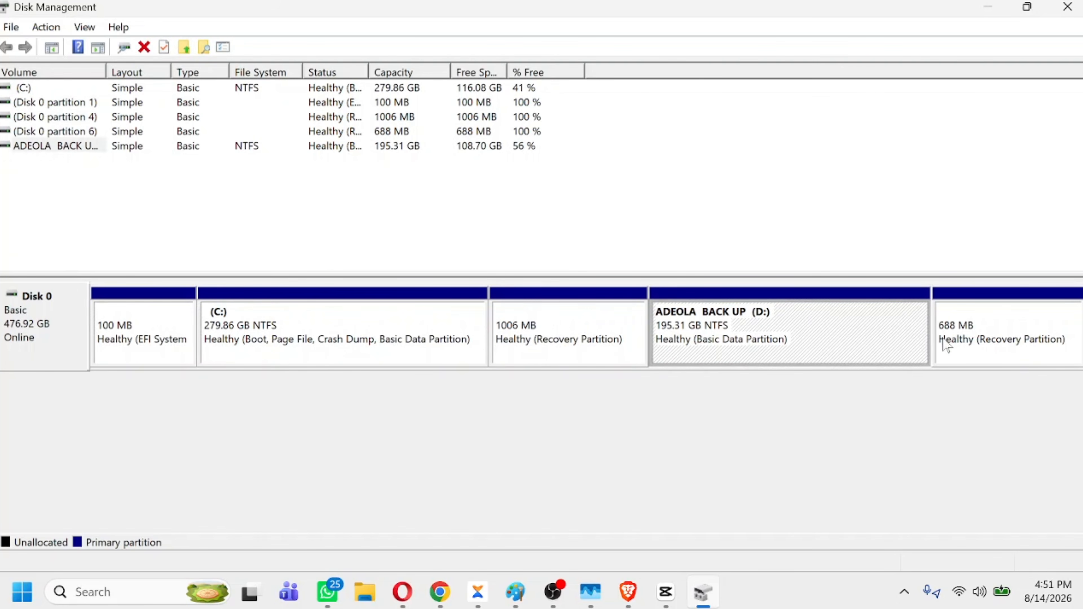
{"action": "left_click", "coordinate": [1035, 346]}
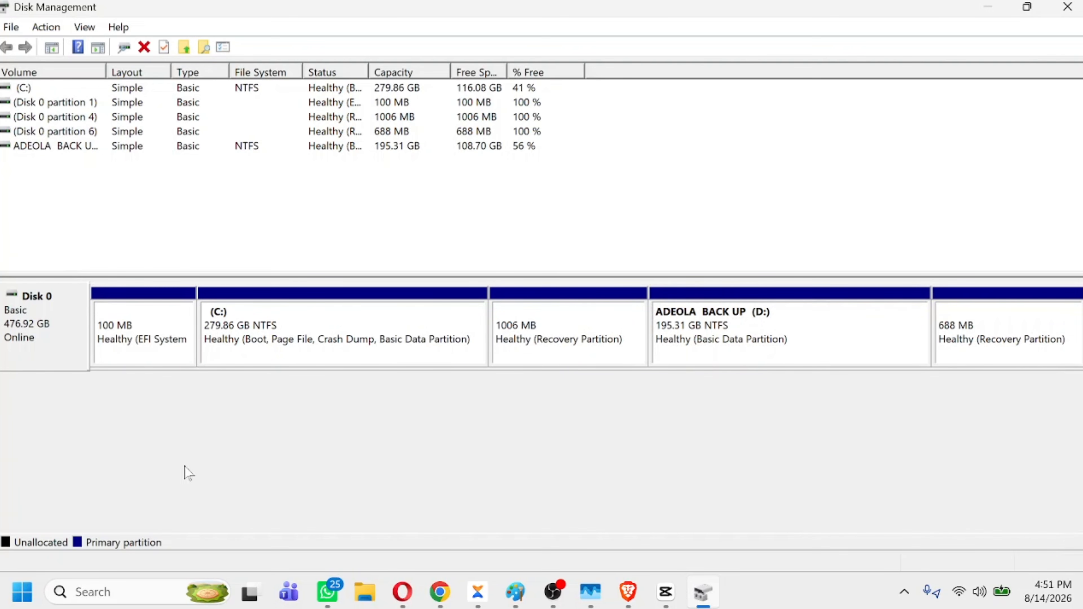
{"action": "left_click", "coordinate": [130, 347]}
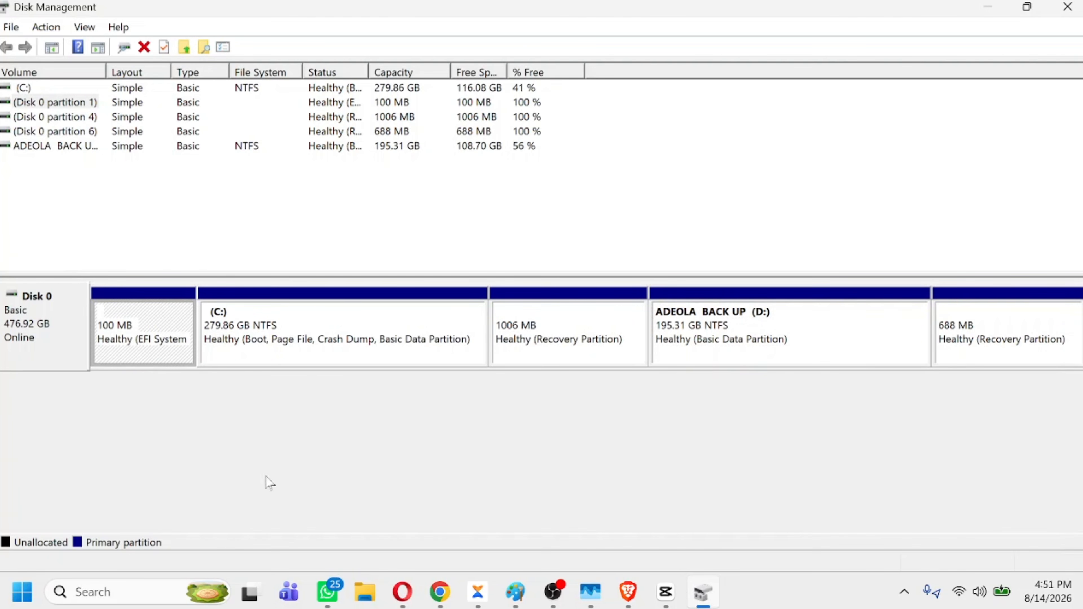
{"action": "left_click", "coordinate": [571, 341]}
{"action": "left_click", "coordinate": [991, 340]}
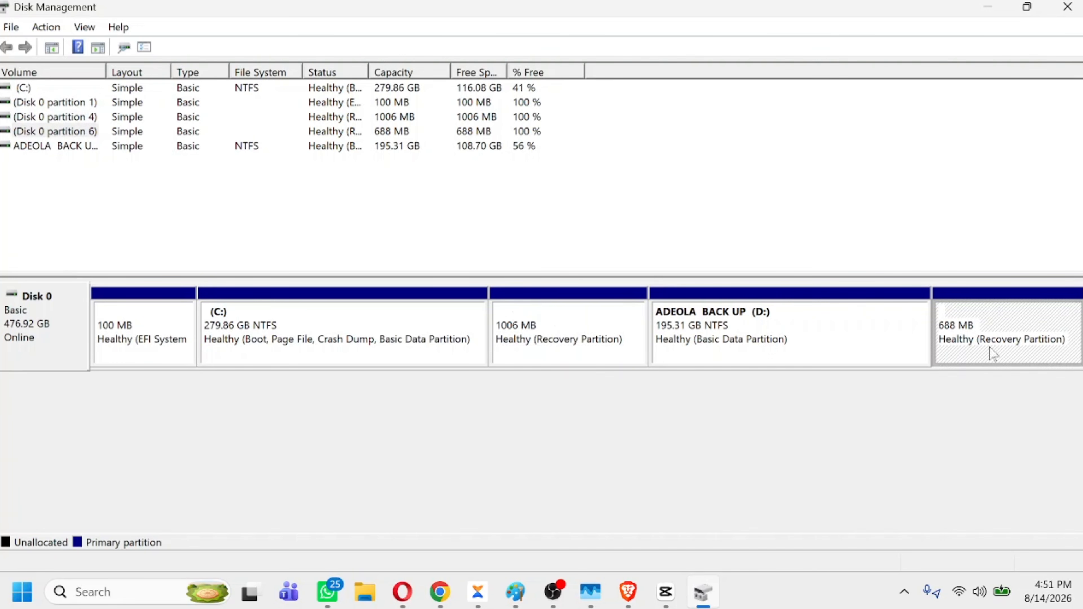
{"action": "left_click", "coordinate": [829, 330]}
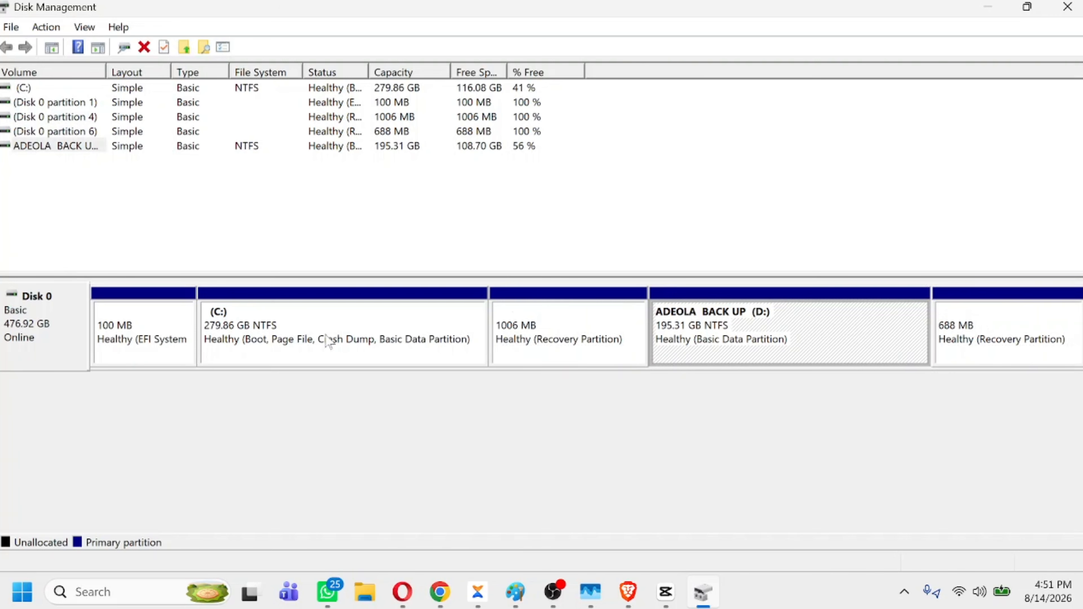
{"action": "left_click", "coordinate": [327, 336]}
Shrink the D: volume by 8000 MB
{"action": "left_click", "coordinate": [831, 333]}
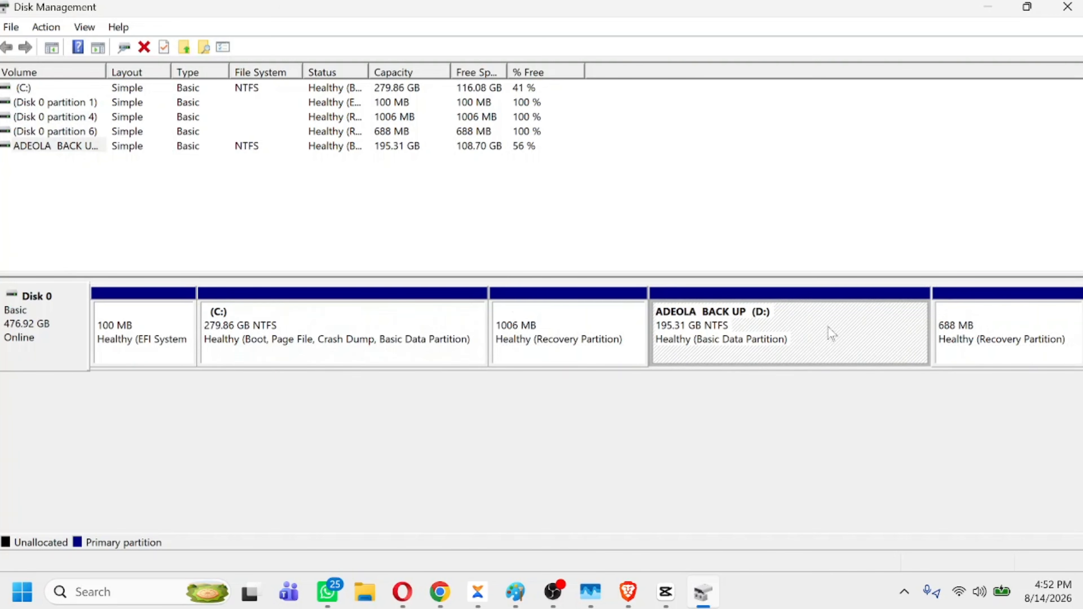
{"action": "right_click", "coordinate": [862, 335]}
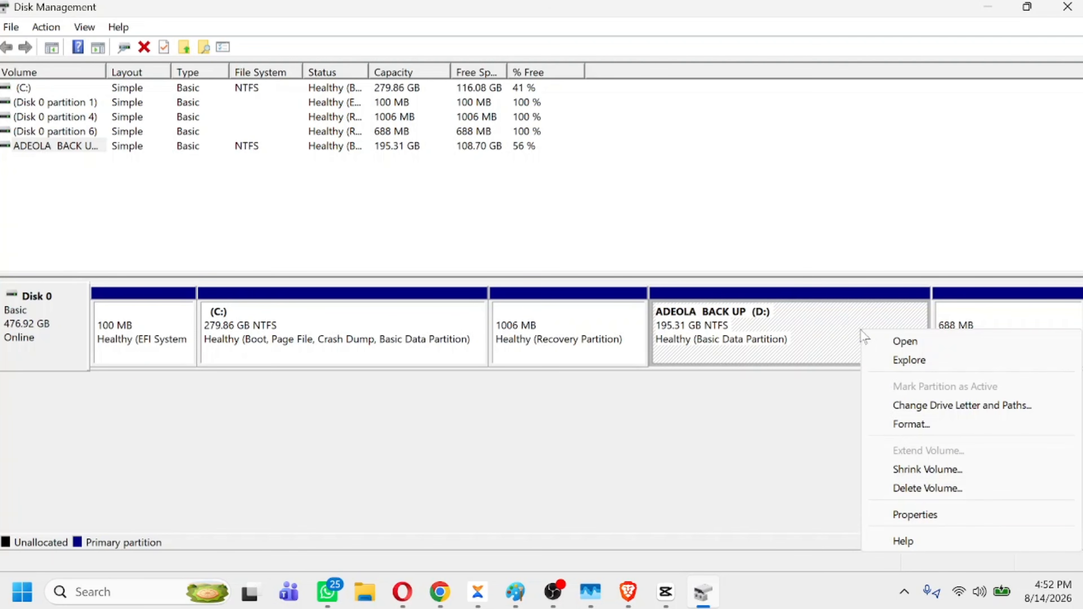
{"action": "left_click", "coordinate": [932, 470]}
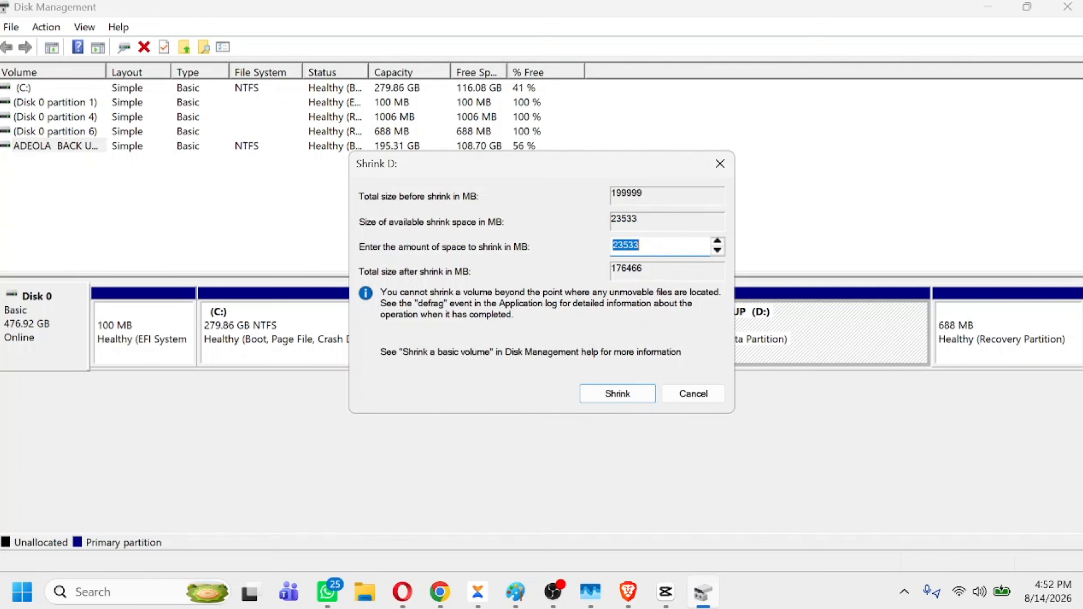
{"action": "key", "text": "BackSpace"}
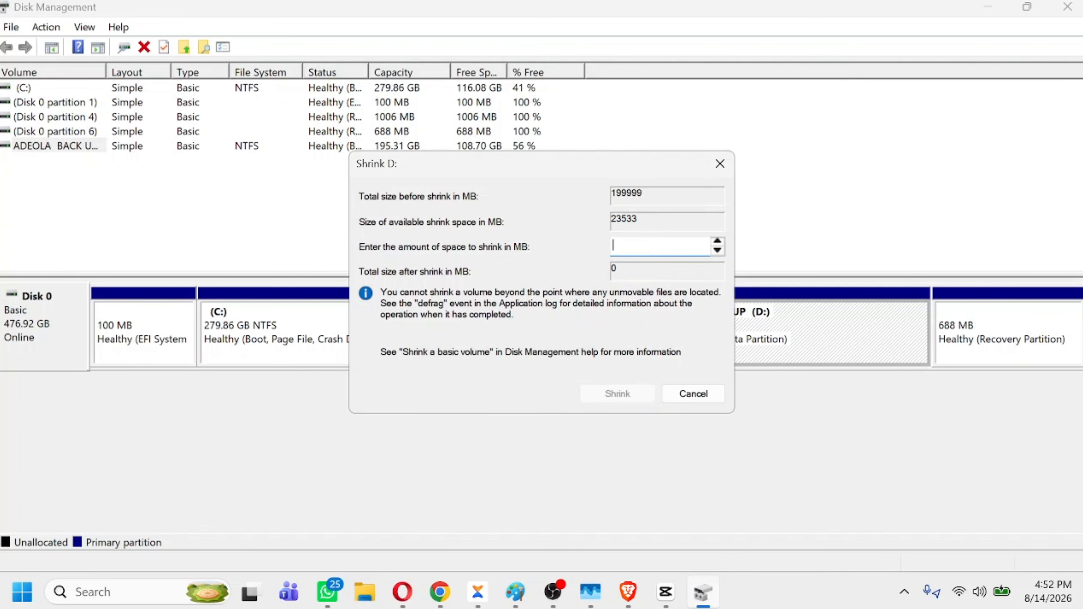
{"action": "type", "text": "8000"}
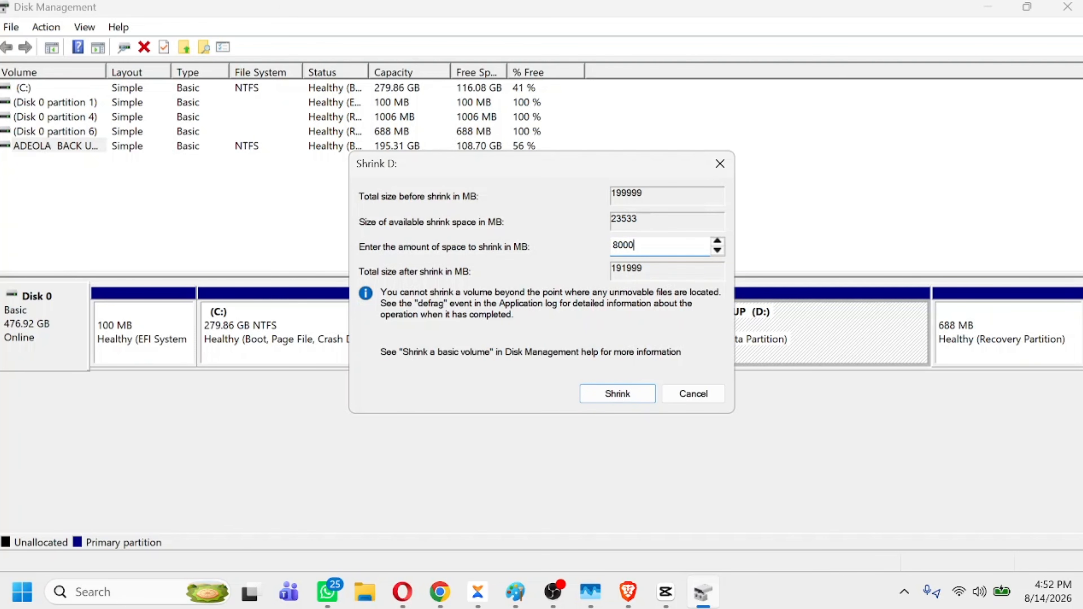
{"action": "left_click", "coordinate": [624, 396]}
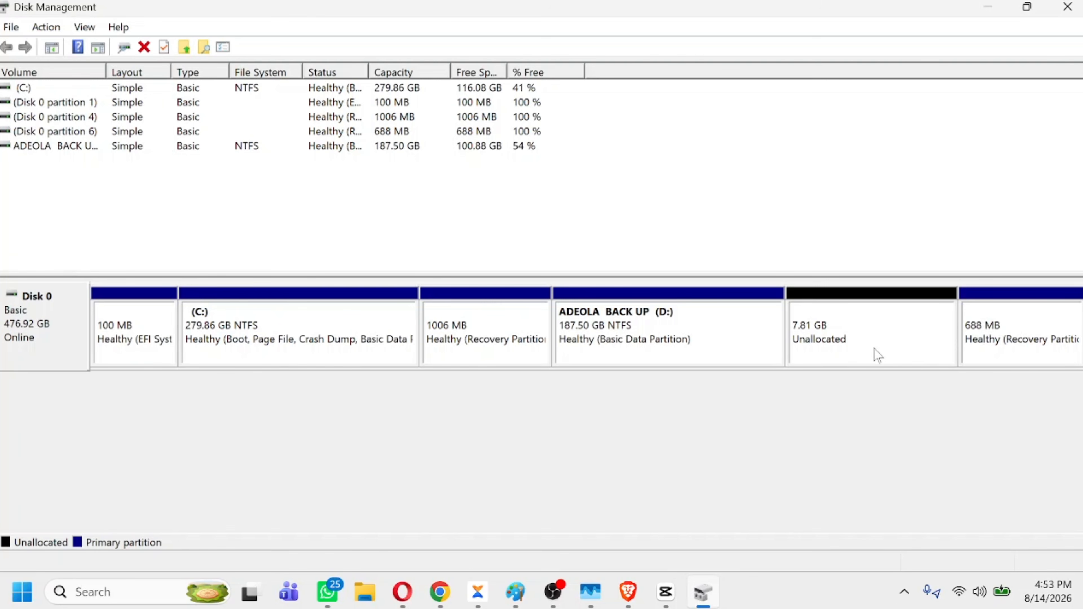
Start a new simple volume in the unallocated space on Disk 0 with a size of 8000 MB
{"action": "right_click", "coordinate": [868, 332]}
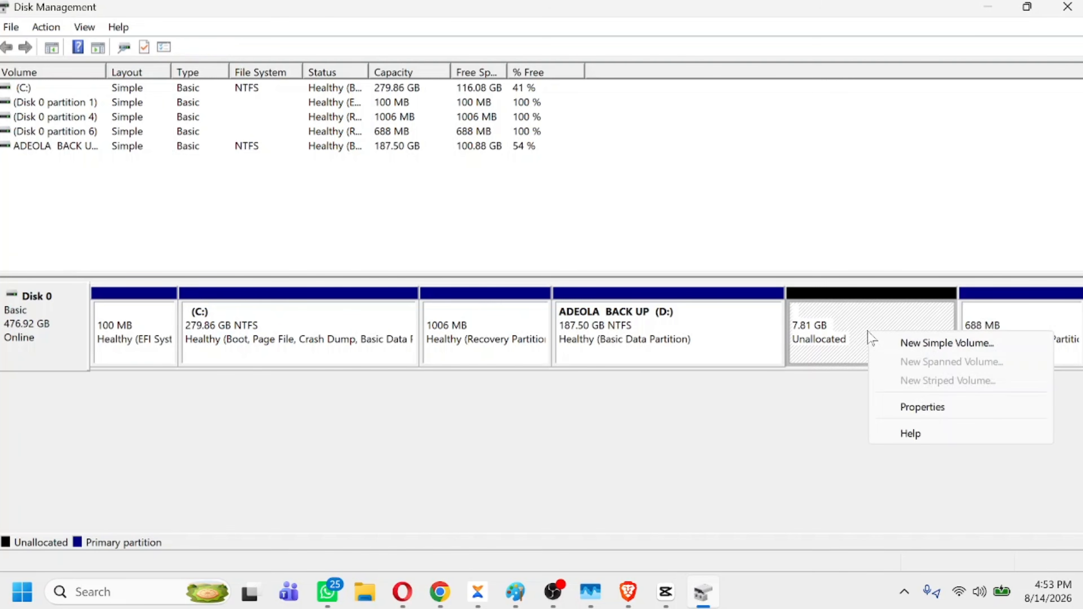
{"action": "left_click", "coordinate": [930, 348]}
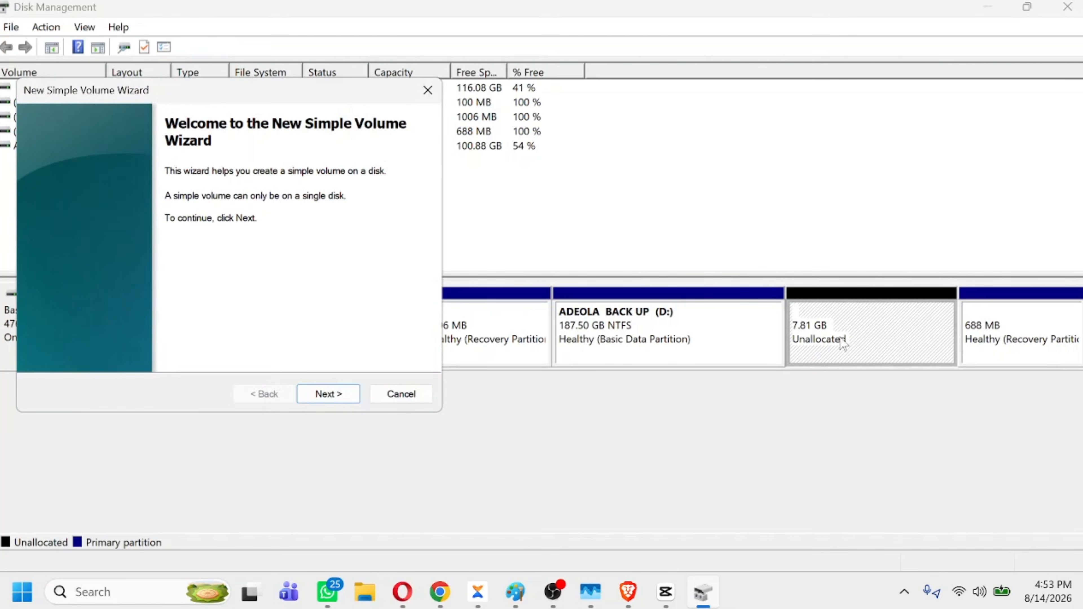
{"action": "left_click_drag", "start_coordinate": [282, 102], "coordinate": [579, 116]}
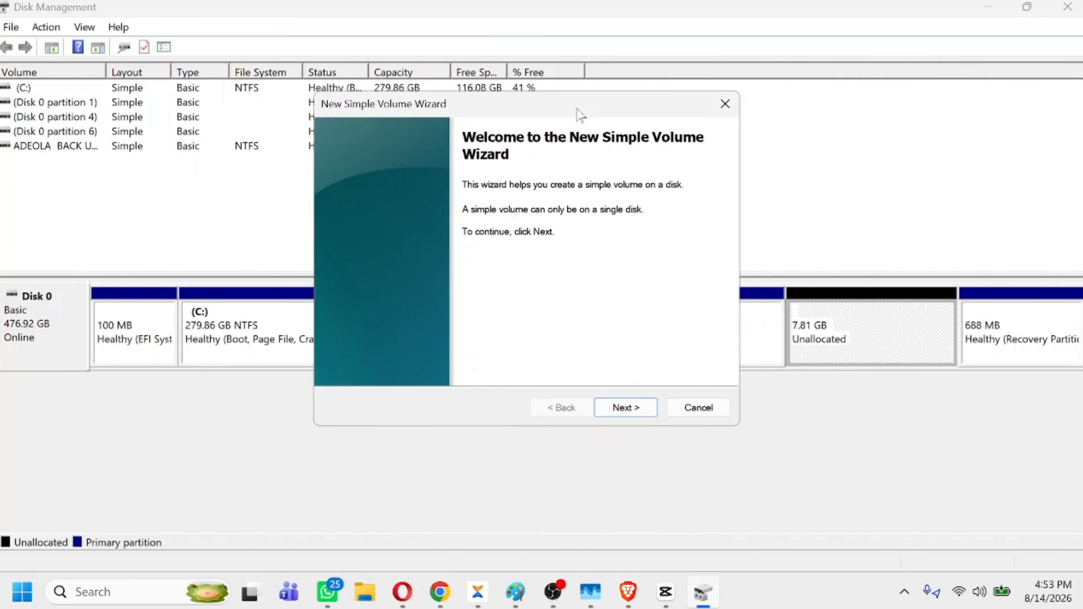
{"action": "left_click", "coordinate": [639, 414]}
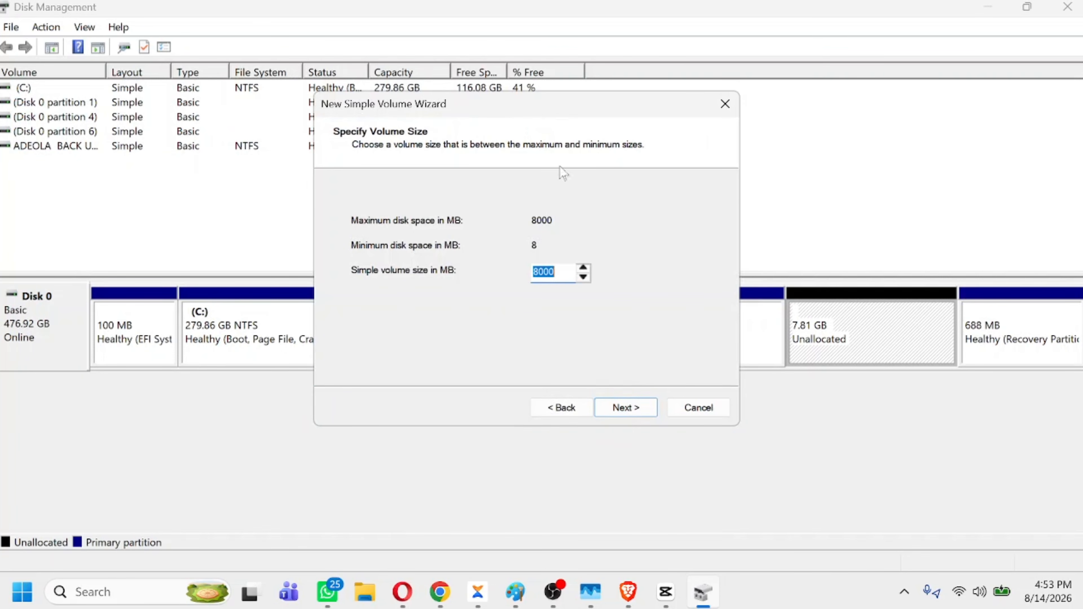
{"action": "left_click", "coordinate": [635, 418]}
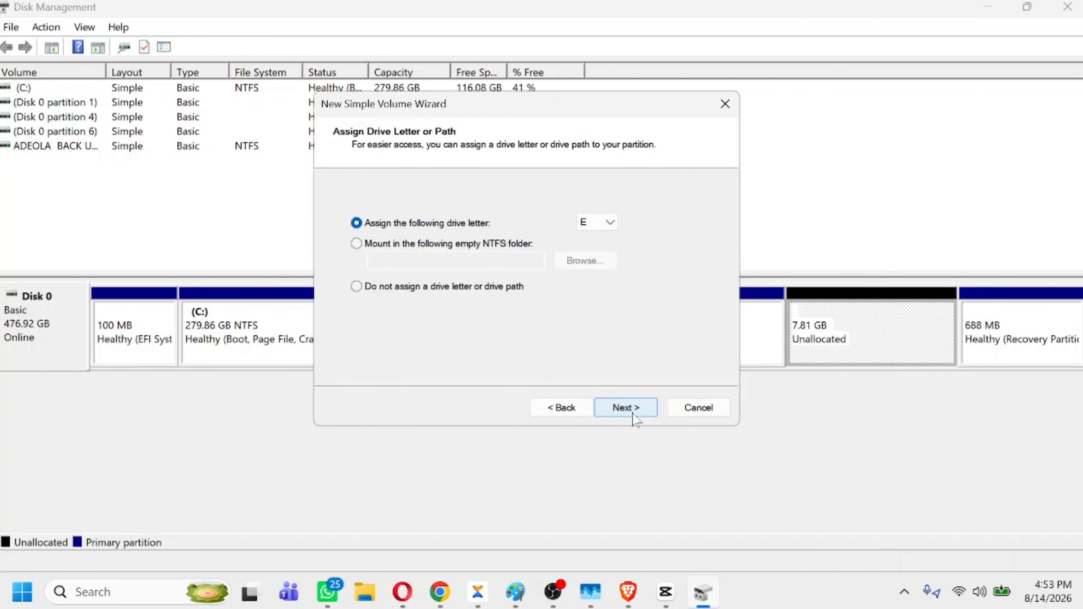
Check the available drive letters and assign letter E to the new volume
{"action": "left_click", "coordinate": [616, 226]}
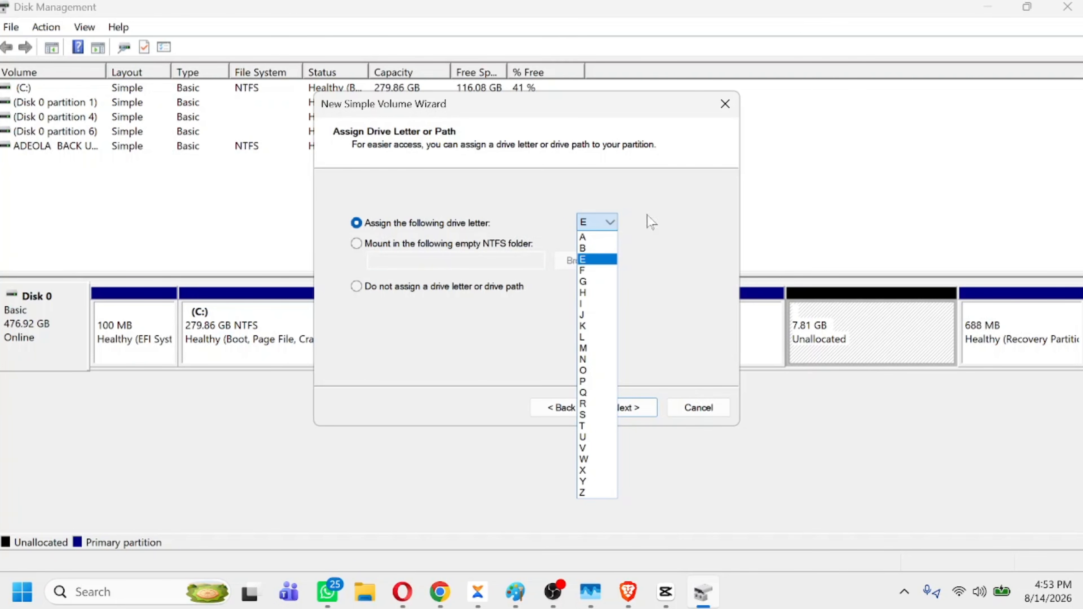
{"action": "left_click", "coordinate": [676, 208]}
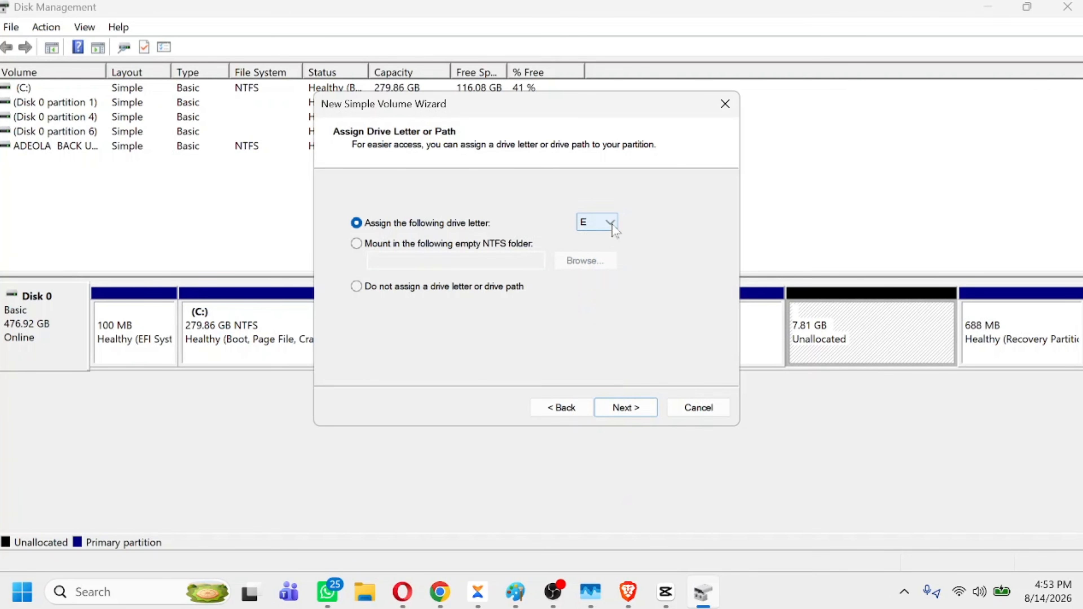
{"action": "left_click", "coordinate": [612, 224]}
{"action": "left_click", "coordinate": [671, 200]}
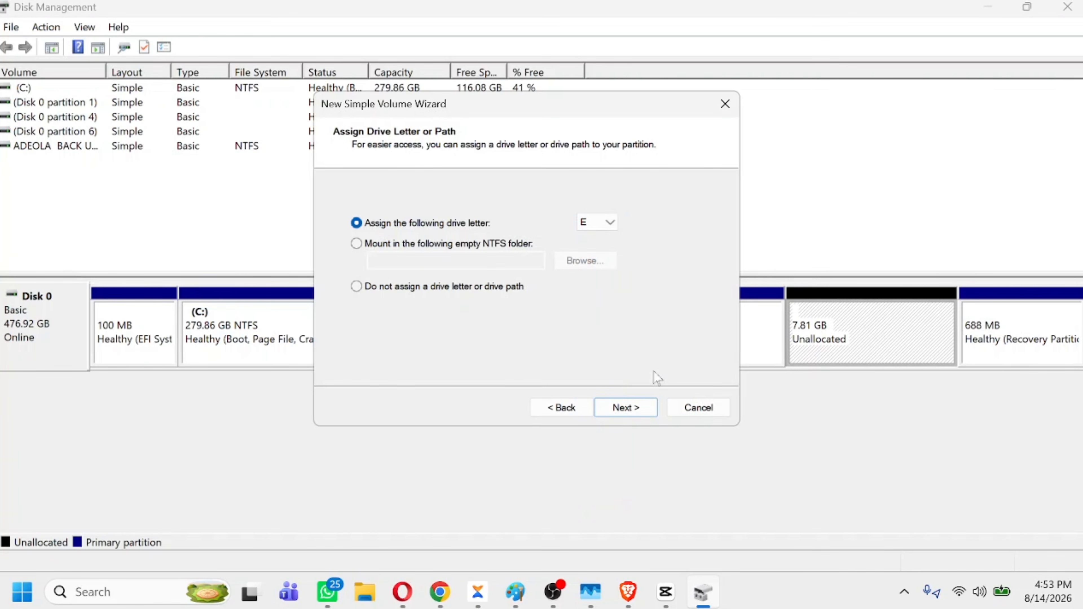
{"action": "left_click", "coordinate": [639, 410]}
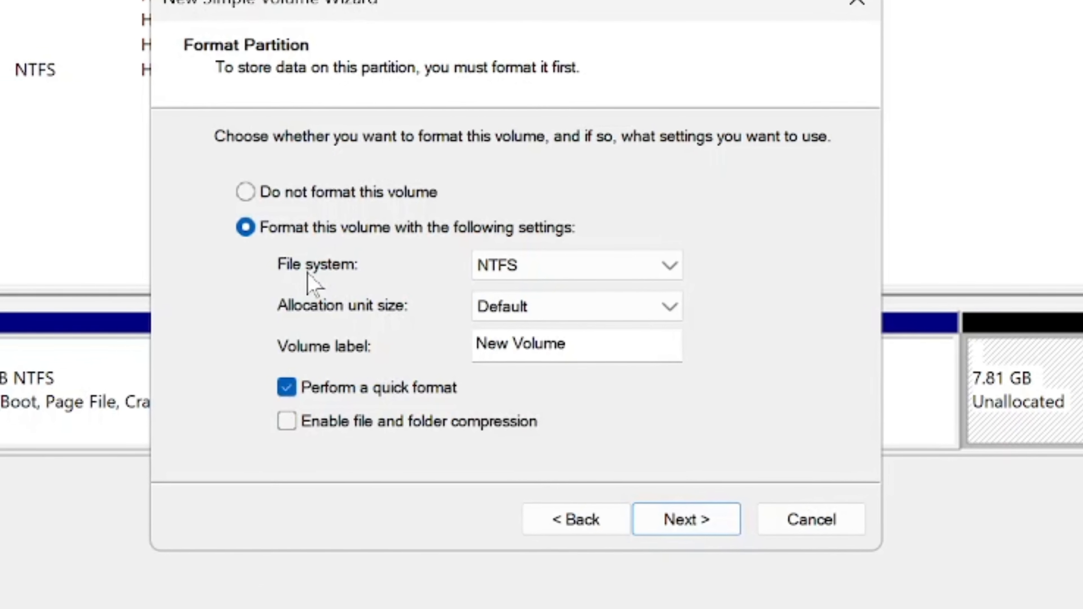
Finish creating the volume with NTFS, default allocation unit size, label New Volume and quick format, and close Disk Management
{"action": "left_click", "coordinate": [678, 266]}
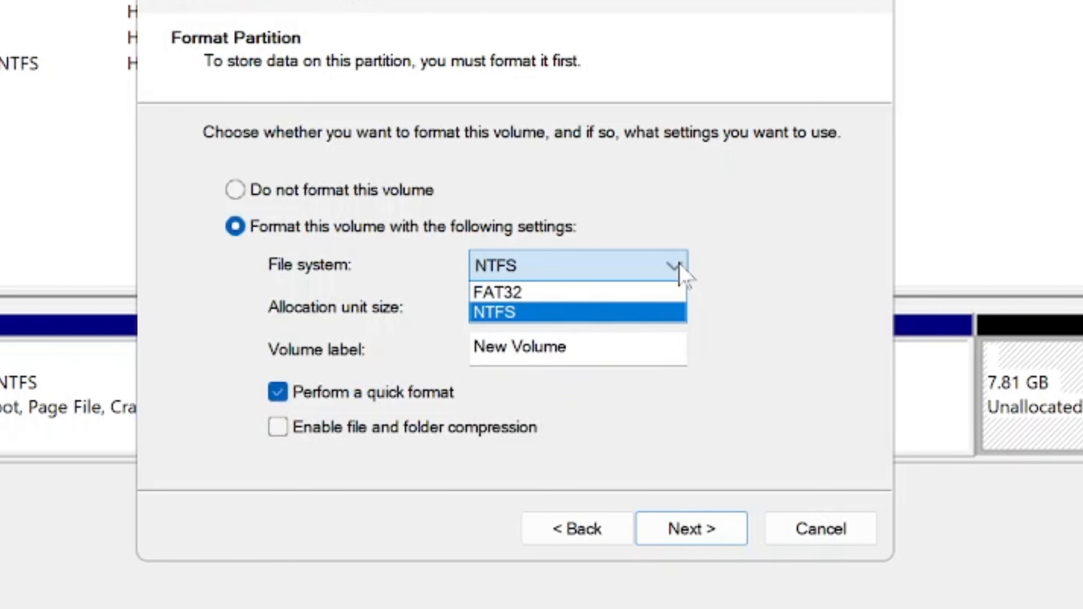
{"action": "left_click", "coordinate": [786, 238]}
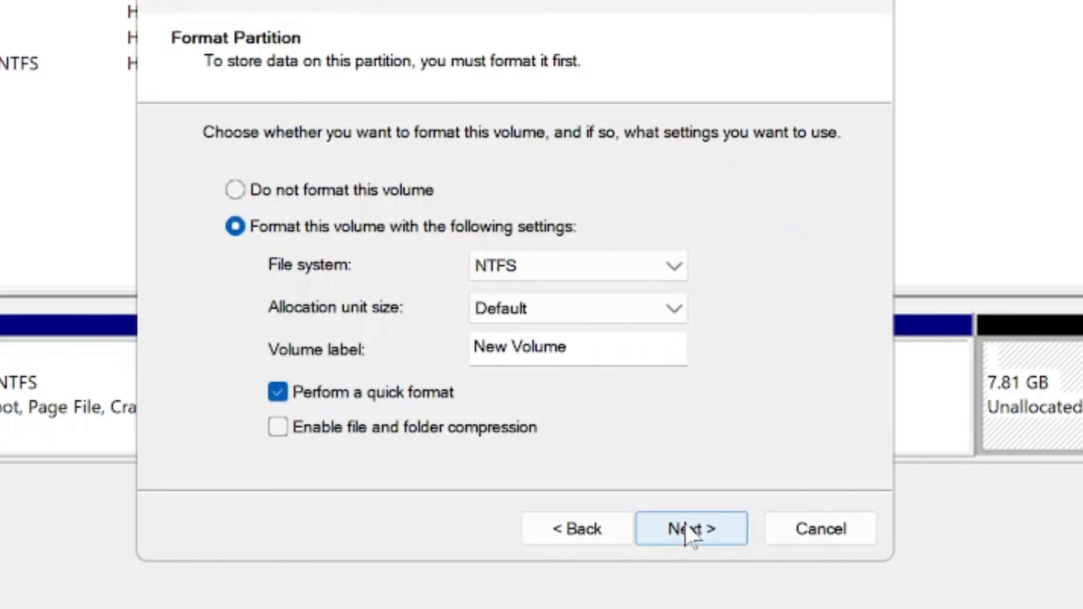
{"action": "left_click", "coordinate": [706, 530]}
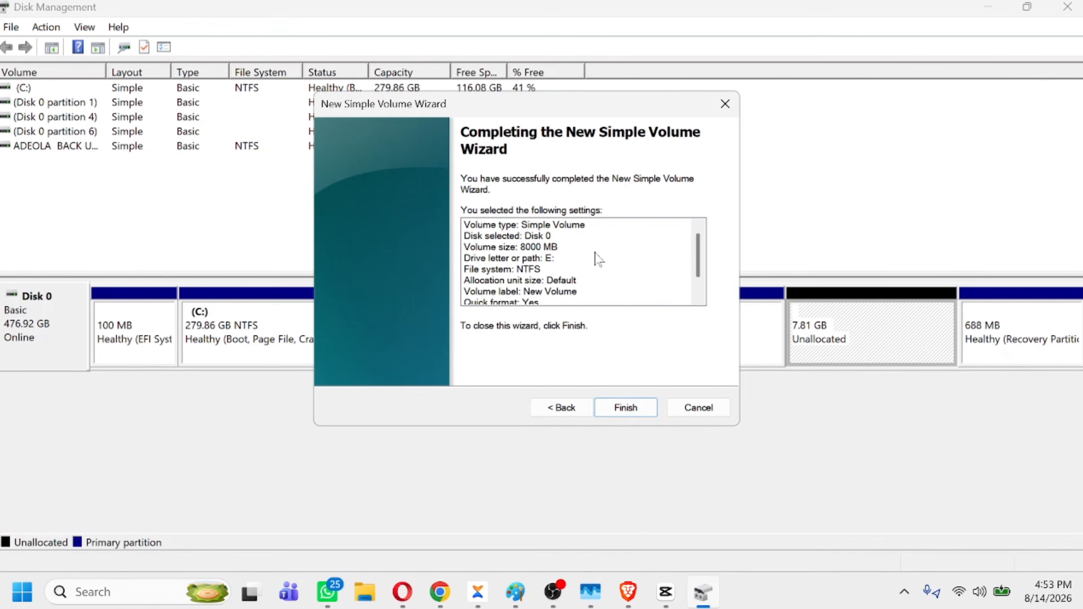
{"action": "scroll", "coordinate": [599, 259], "scroll_direction": "down", "scroll_amount": 1}
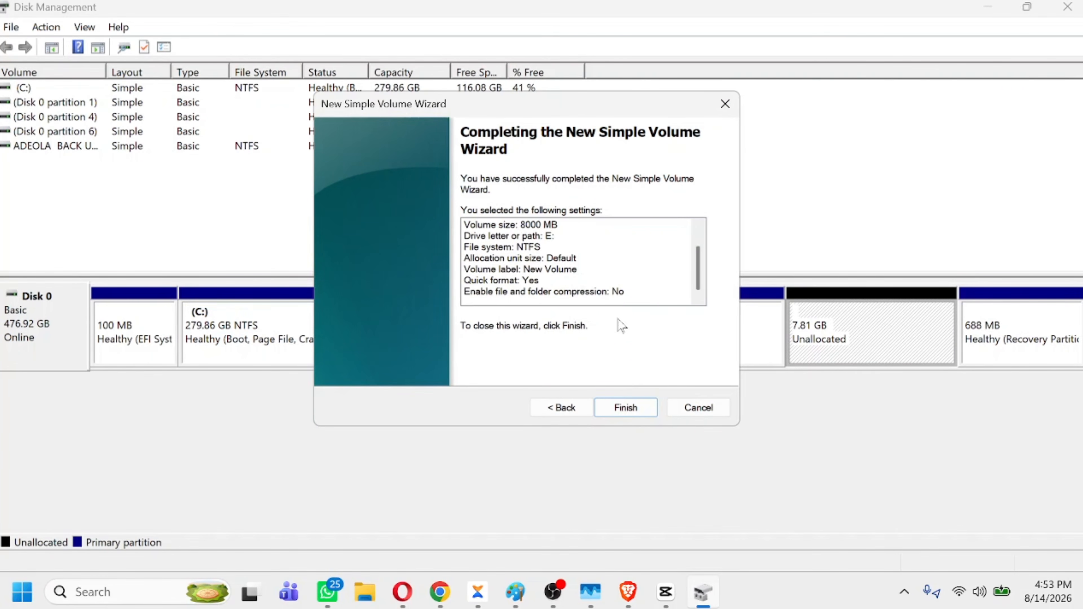
{"action": "left_click", "coordinate": [626, 407]}
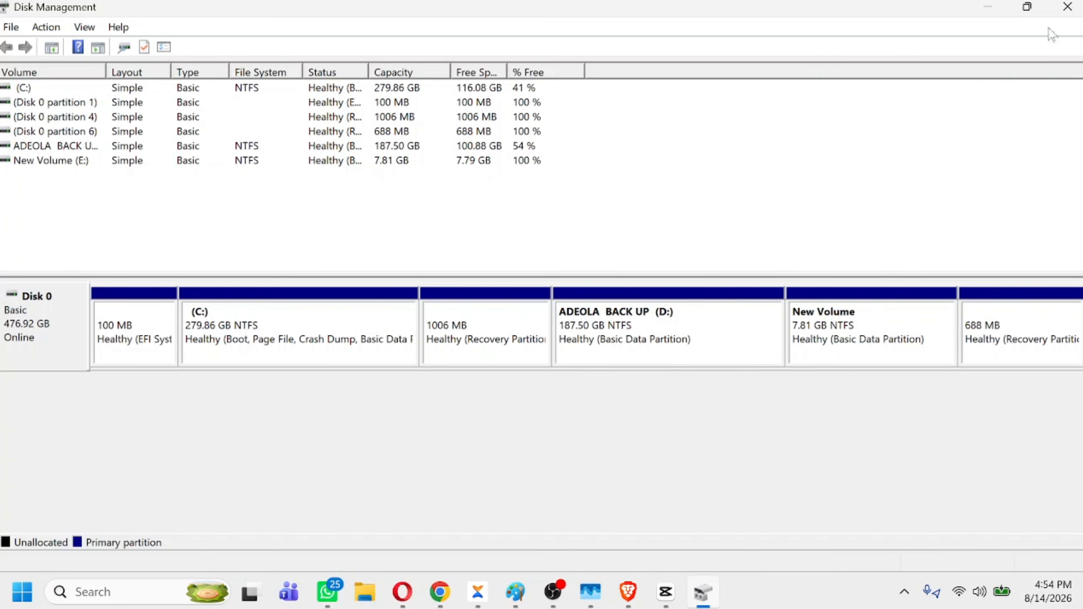
{"action": "left_click", "coordinate": [1069, 7]}
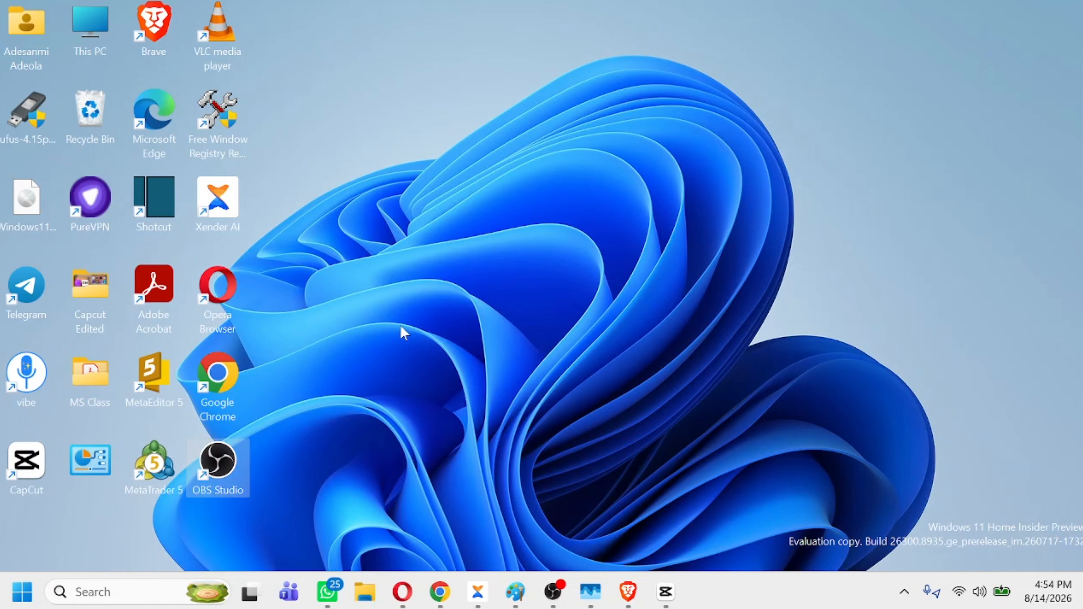
Find and open File Explorer, and show This PC to check the new E: drive among the computer's drives
{"action": "left_click", "coordinate": [103, 592]}
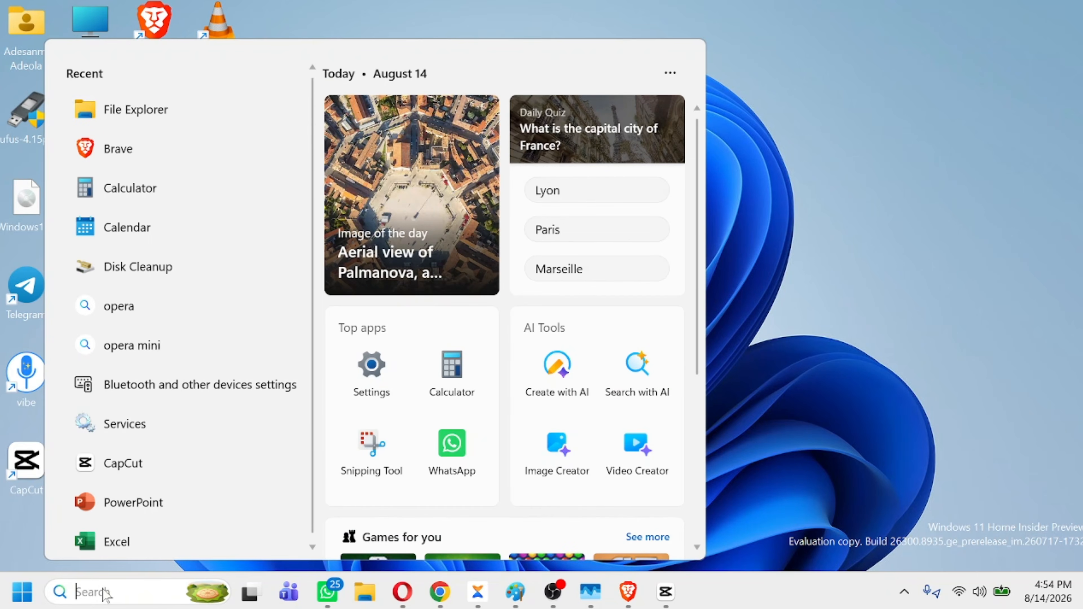
{"action": "type", "text": "file ex"}
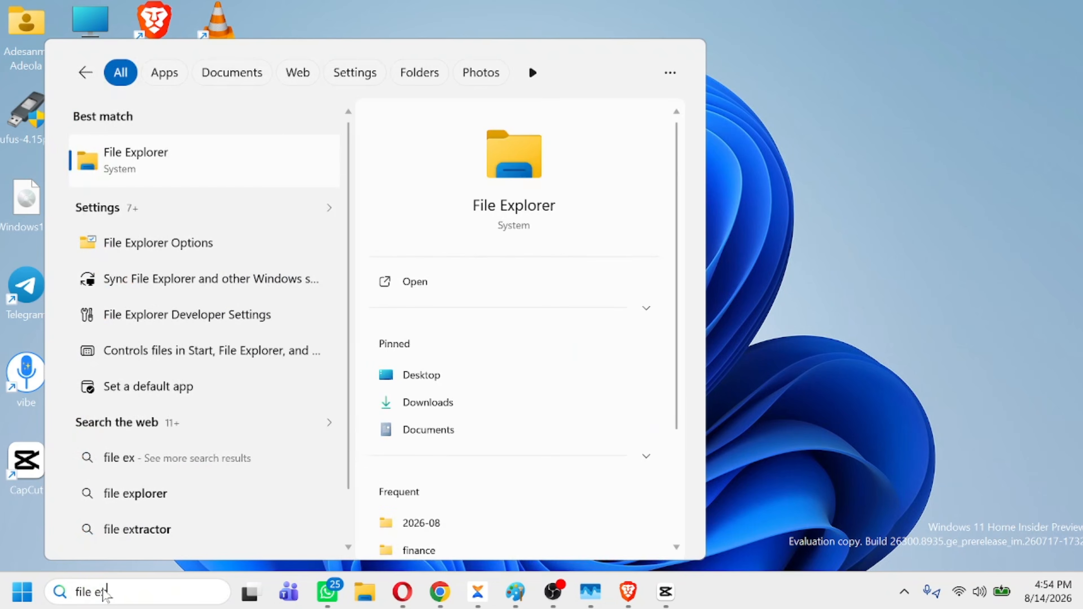
{"action": "left_click", "coordinate": [531, 188]}
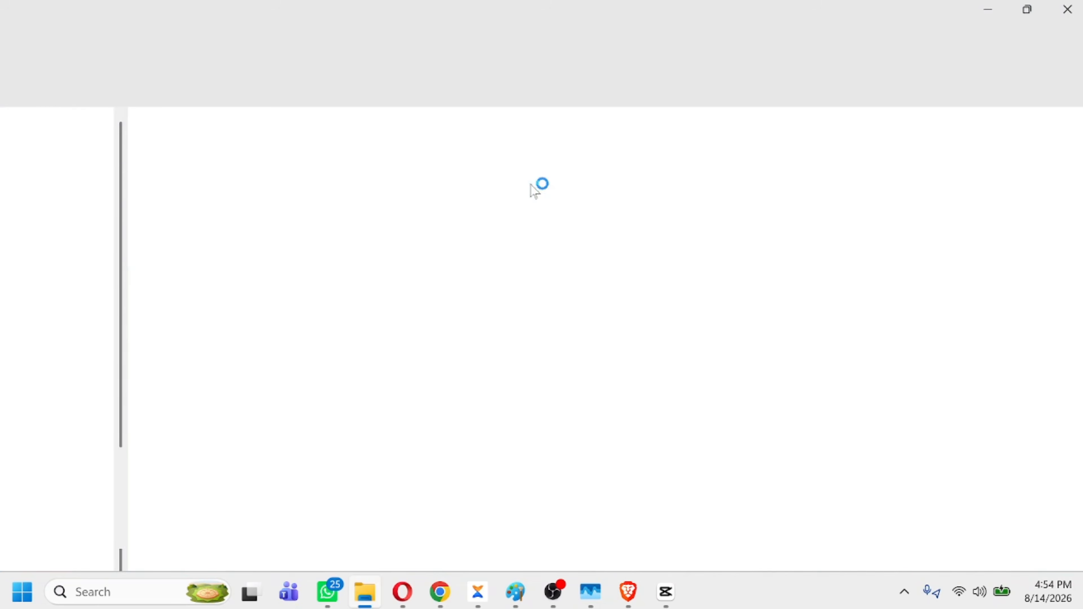
{"action": "scroll", "coordinate": [84, 354], "scroll_direction": "down", "scroll_amount": 3}
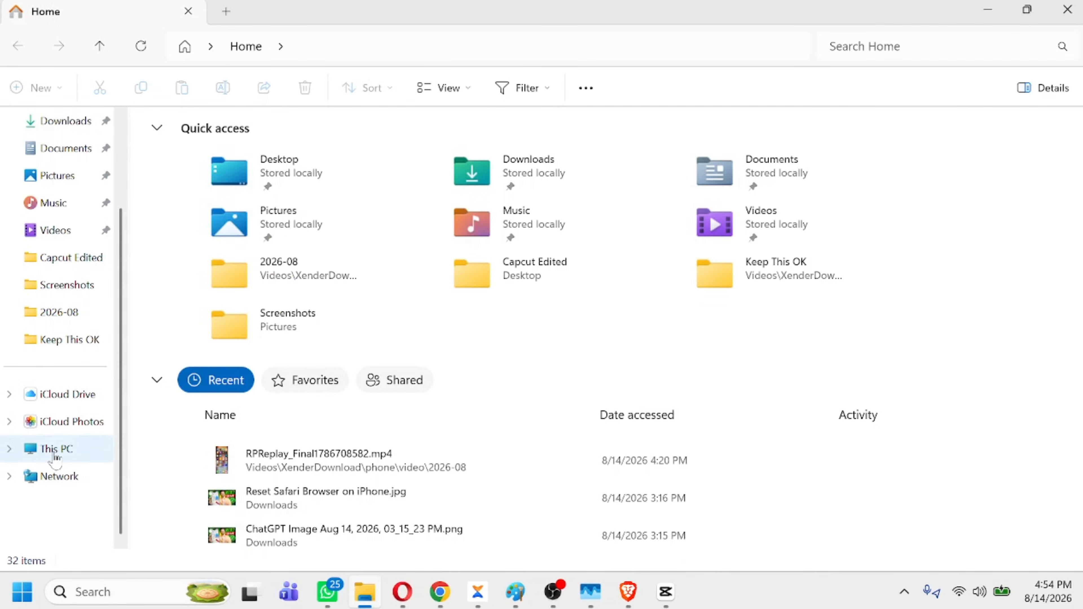
{"action": "left_click", "coordinate": [45, 452]}
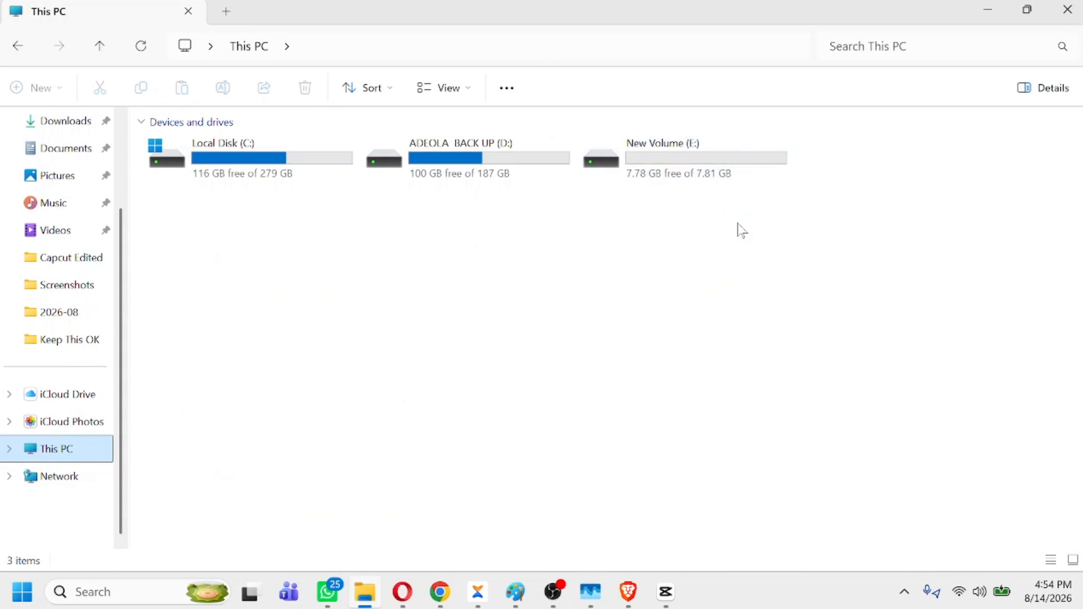